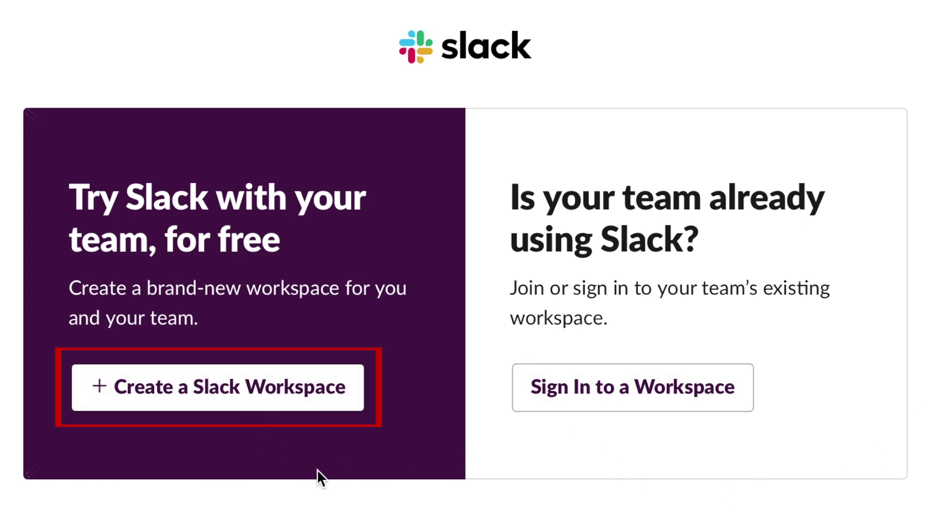
Start creating a brand-new workspace from the Slack start page
{"action": "left_click", "coordinate": [261, 401]}
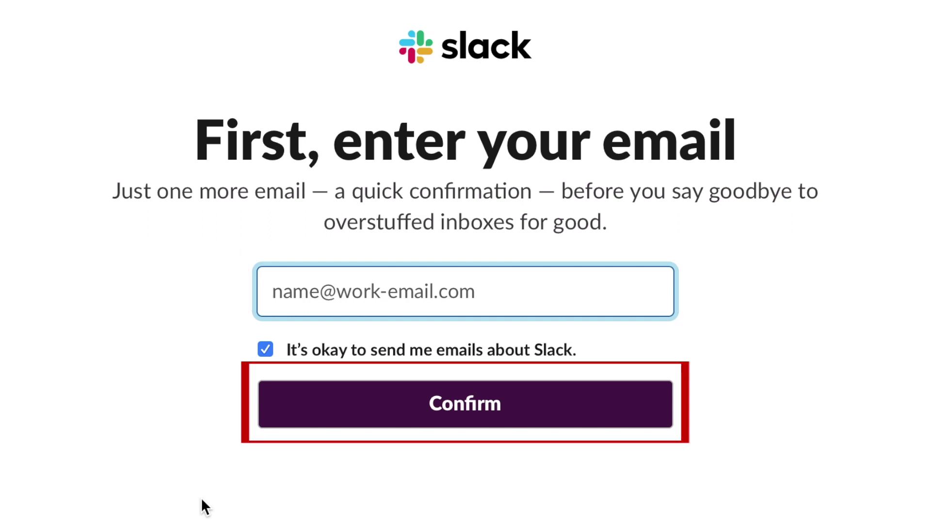
Enter the work Gmail address and its six-digit confirmation code, then type the team name Example Workspace
{"action": "key", "text": "ctrl+v"}
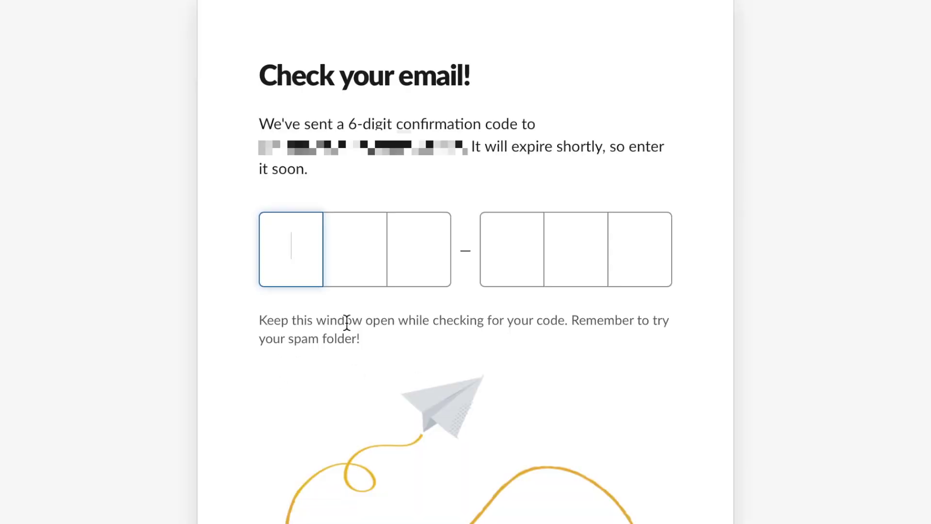
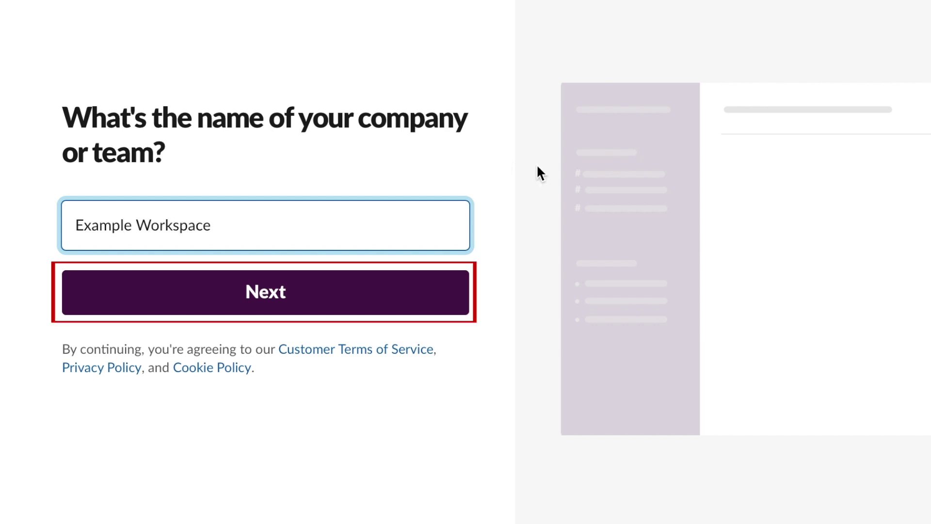
Submit Example Workspace as the team name and YouTube Channel as the project
{"action": "left_click", "coordinate": [407, 290]}
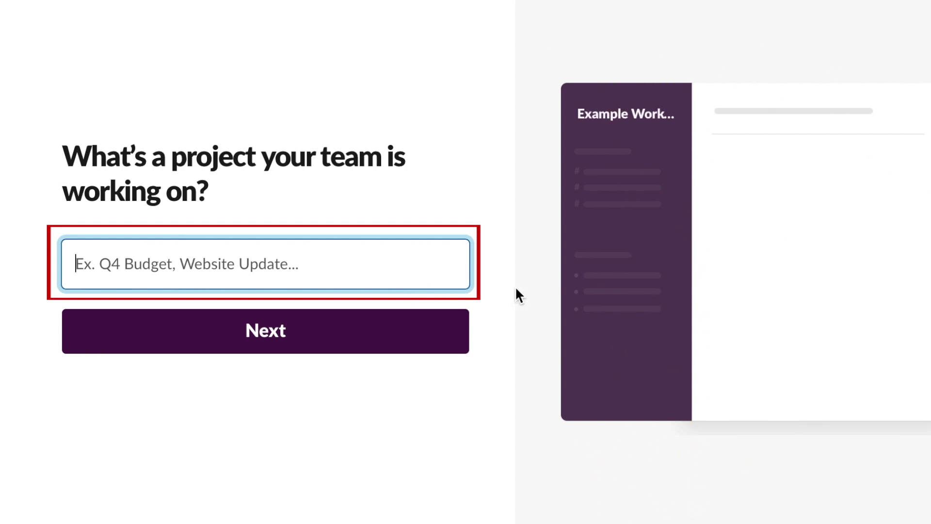
{"action": "type", "text": "YouTube Channel"}
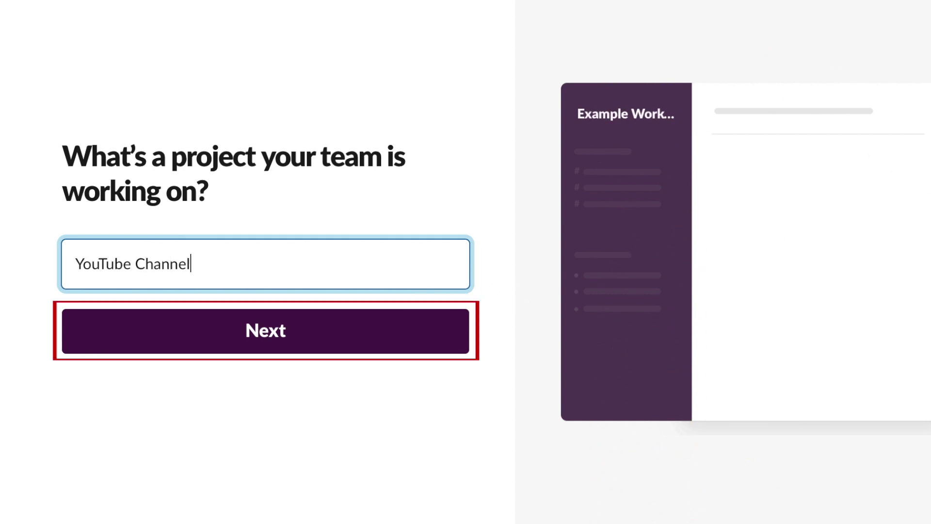
{"action": "left_click", "coordinate": [380, 333]}
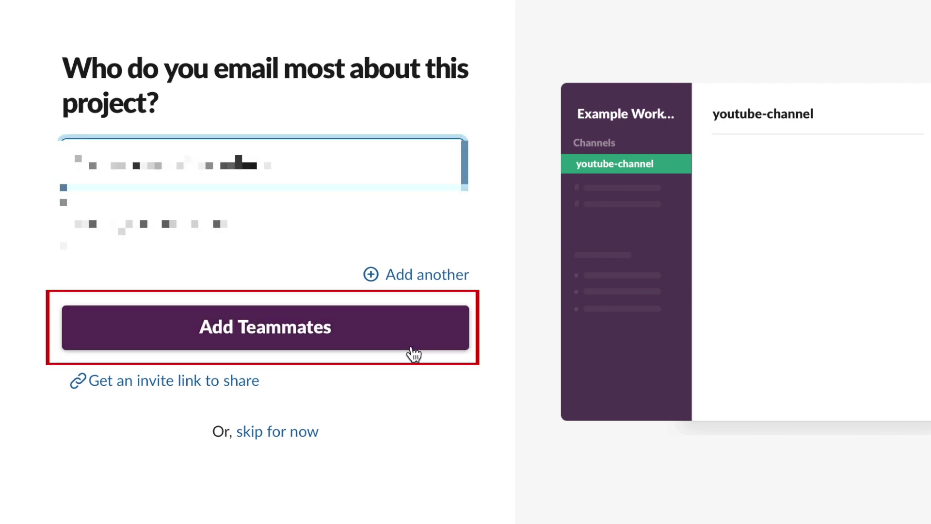
Add the listed teammates as invitees and open the new #youtube-channel channel
{"action": "left_click", "coordinate": [385, 340]}
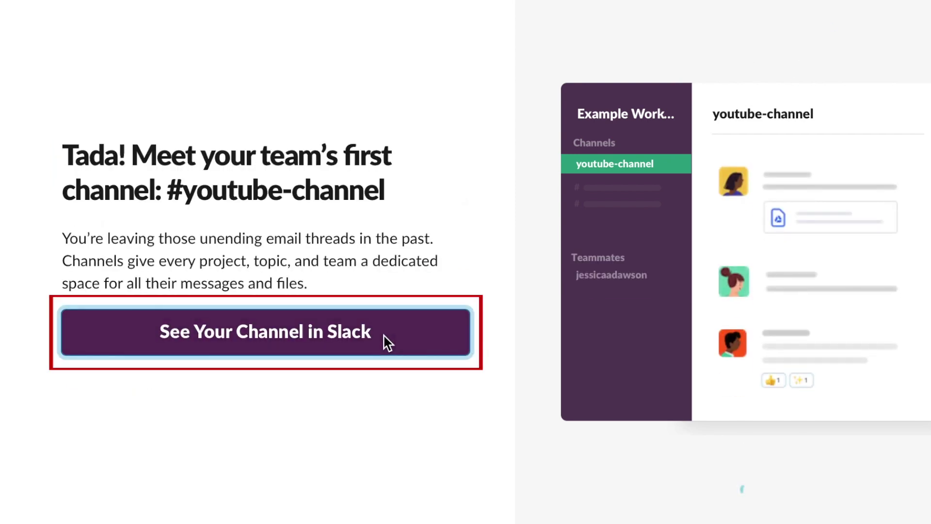
{"action": "left_click", "coordinate": [422, 338]}
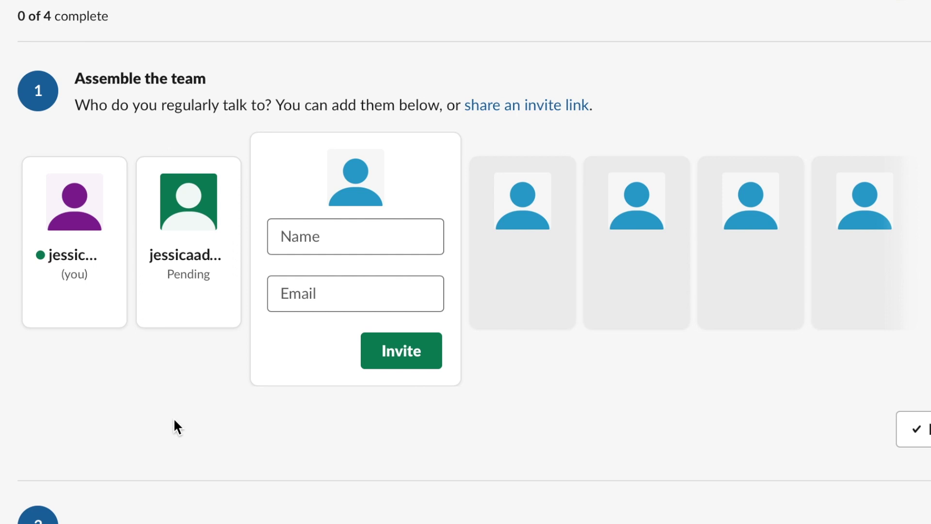
Go to another teammate's name and e-mail fields, then mark Assemble the team as done
{"action": "left_click", "coordinate": [370, 239]}
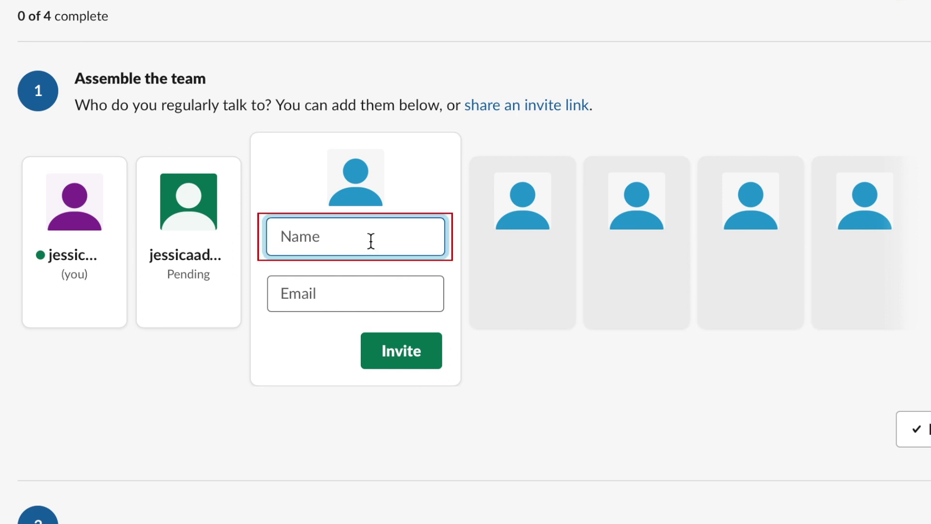
{"action": "left_click", "coordinate": [366, 284]}
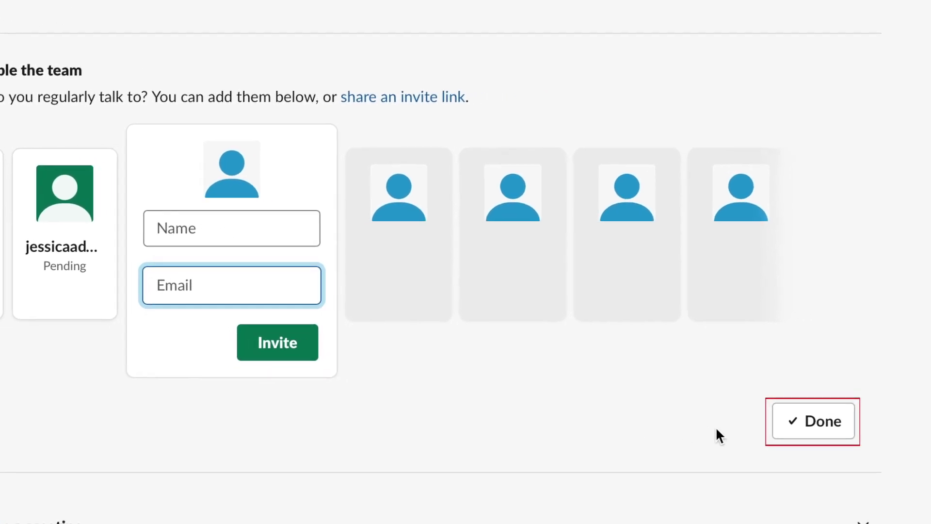
{"action": "left_click", "coordinate": [816, 439]}
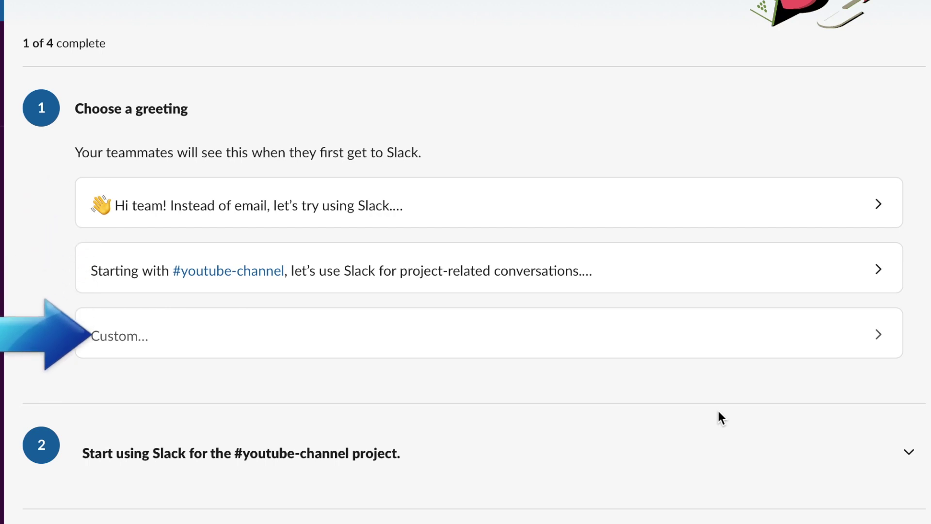
Choose and save the preset greeting 'Hi team! Instead of email, let's try using Slack.'
{"action": "left_click", "coordinate": [580, 202]}
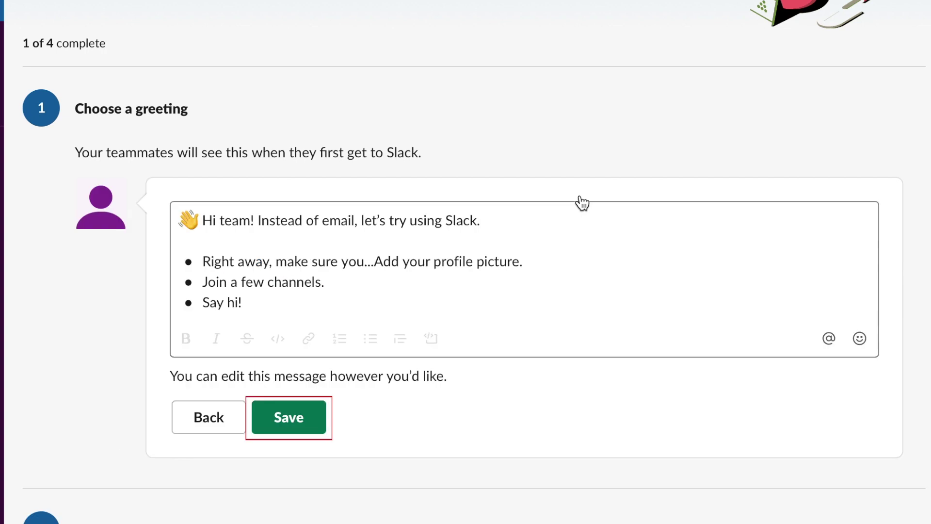
{"action": "left_click", "coordinate": [297, 420]}
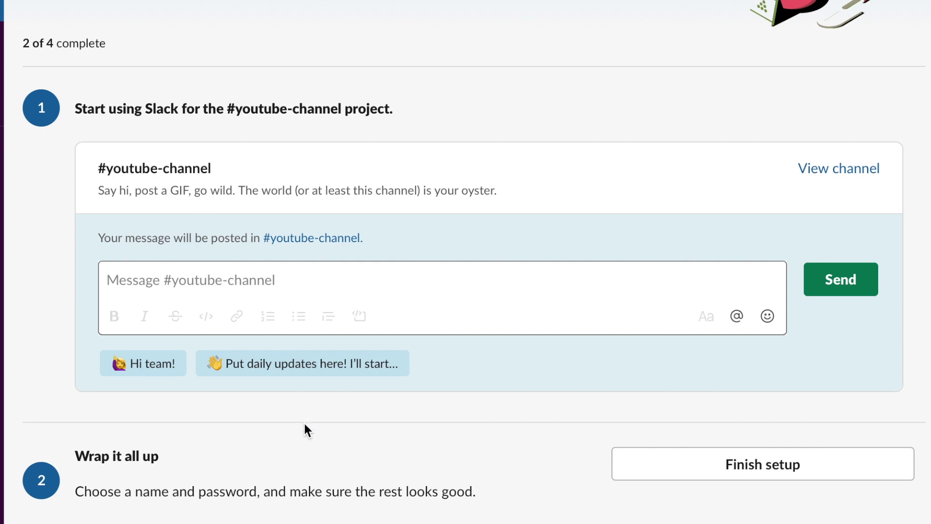
Post 'Hey everyone! We'll be using this channel to discuss our YouTube project' in #youtube-channel
{"action": "left_click", "coordinate": [366, 280]}
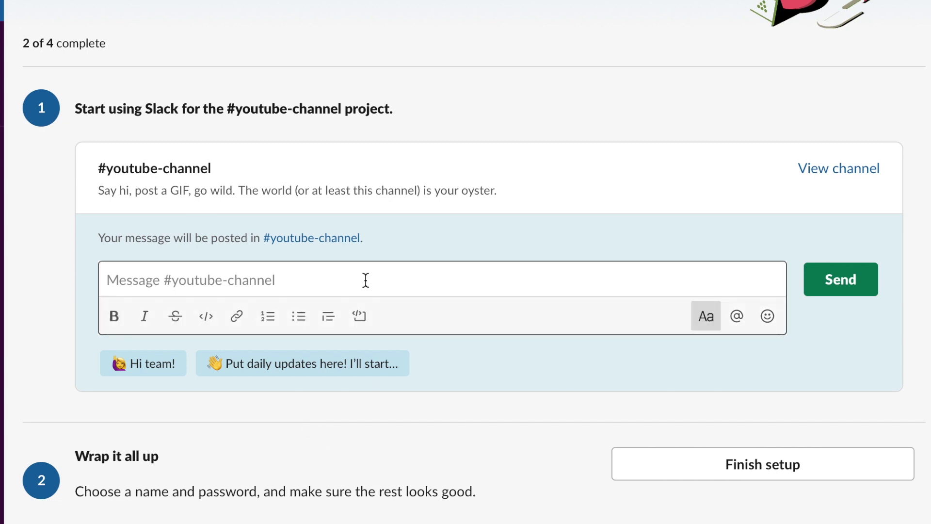
{"action": "type", "text": "Hey everyone! "}
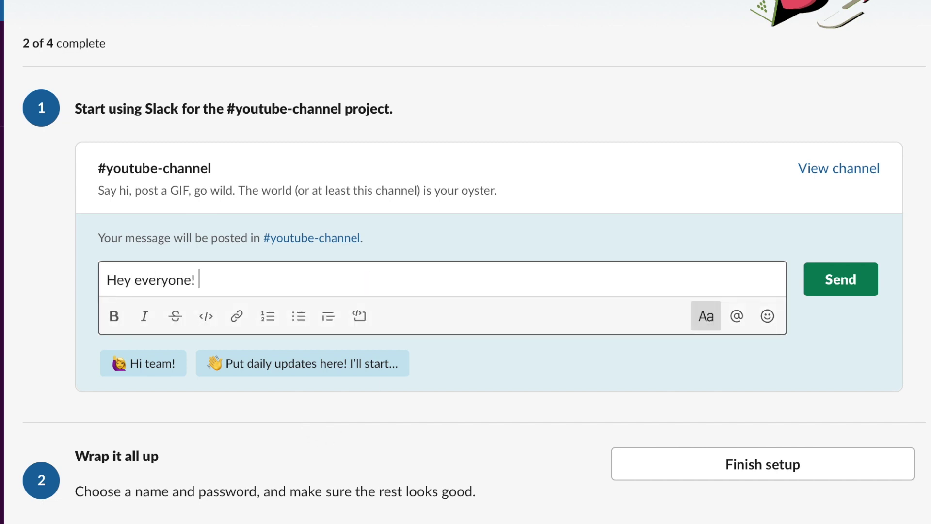
{"action": "type", "text": "We'll be using this channel to discuss "}
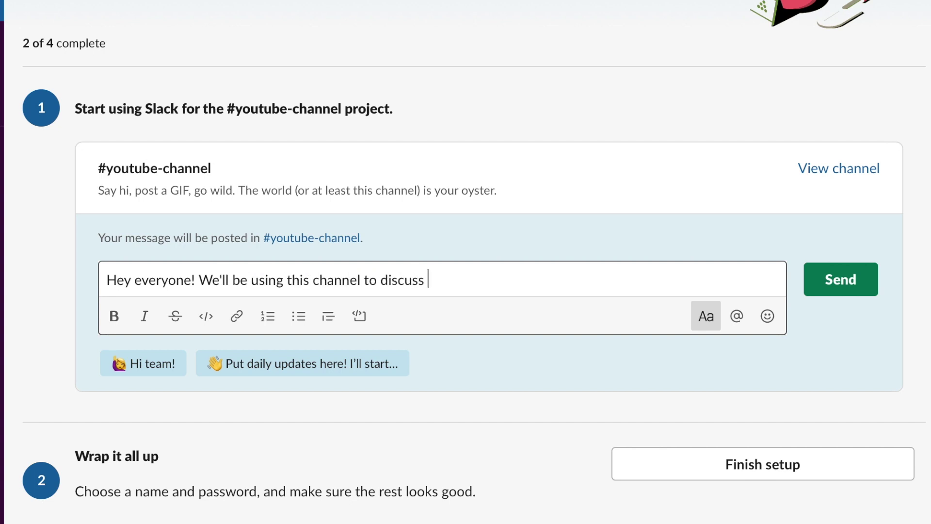
{"action": "type", "text": "our YouTube project"}
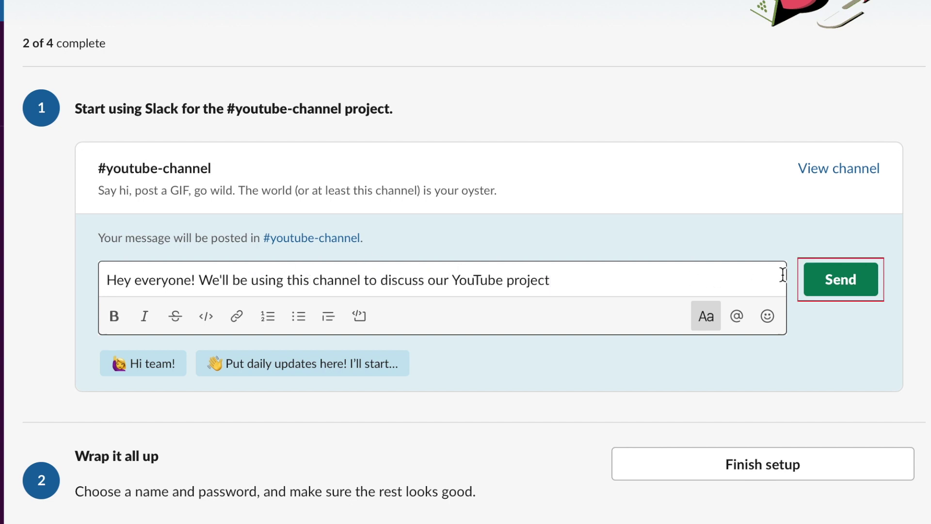
{"action": "left_click", "coordinate": [833, 290]}
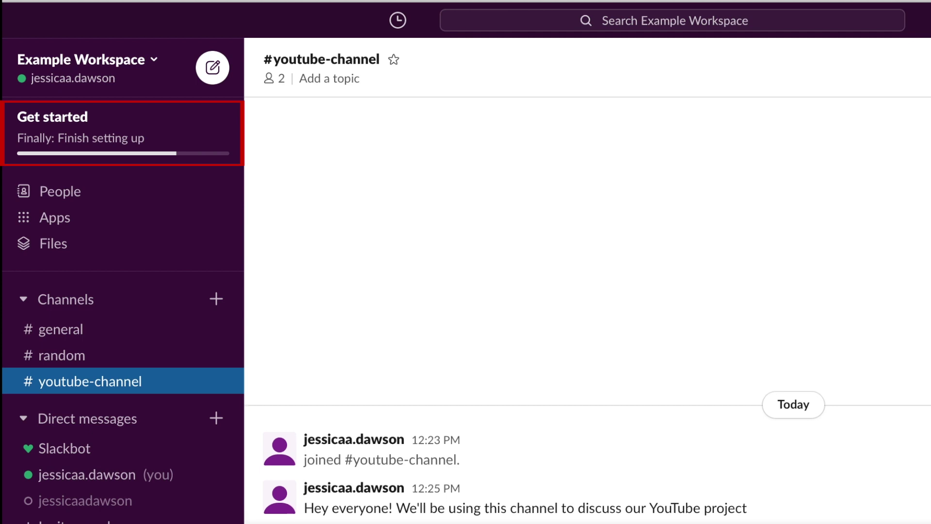
Return to the Get started checklist, now showing 3 of 4 complete
{"action": "left_click", "coordinate": [142, 145]}
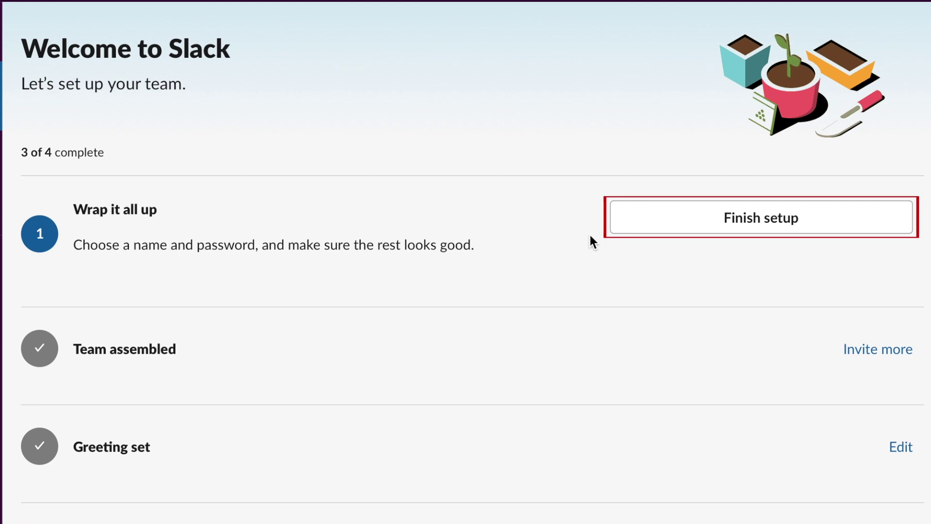
Enter your full name and account password on the Wrap it all up step
{"action": "left_click", "coordinate": [720, 230]}
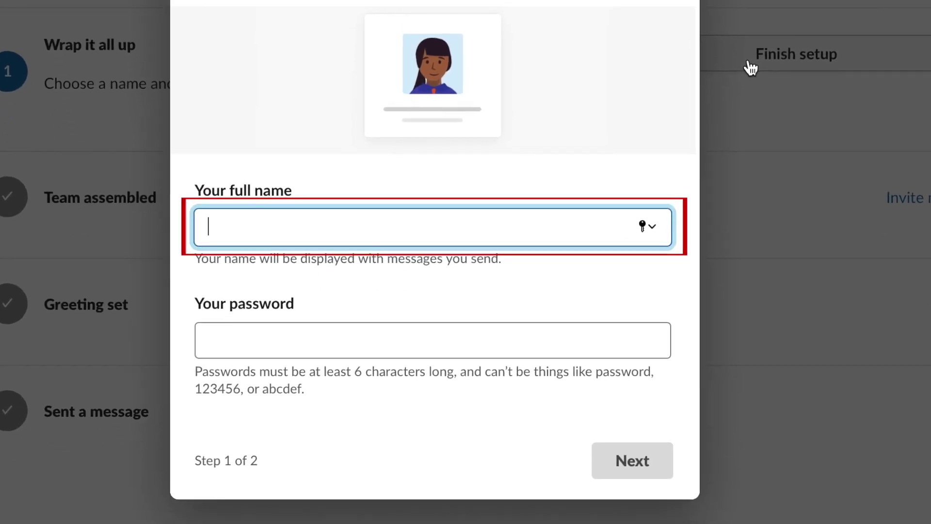
{"action": "type", "text": "Jessica Dawson"}
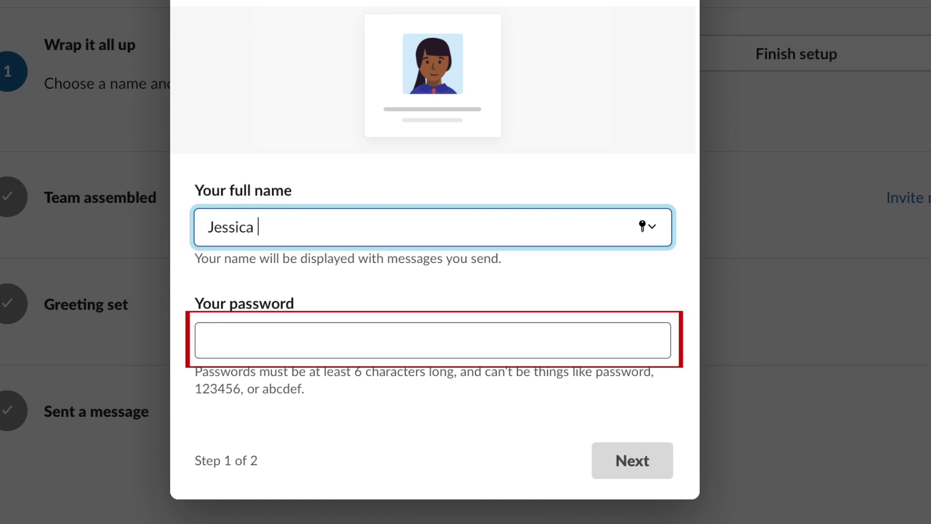
{"action": "left_click", "coordinate": [477, 334]}
{"action": "type", "text": "•••••••••••"}
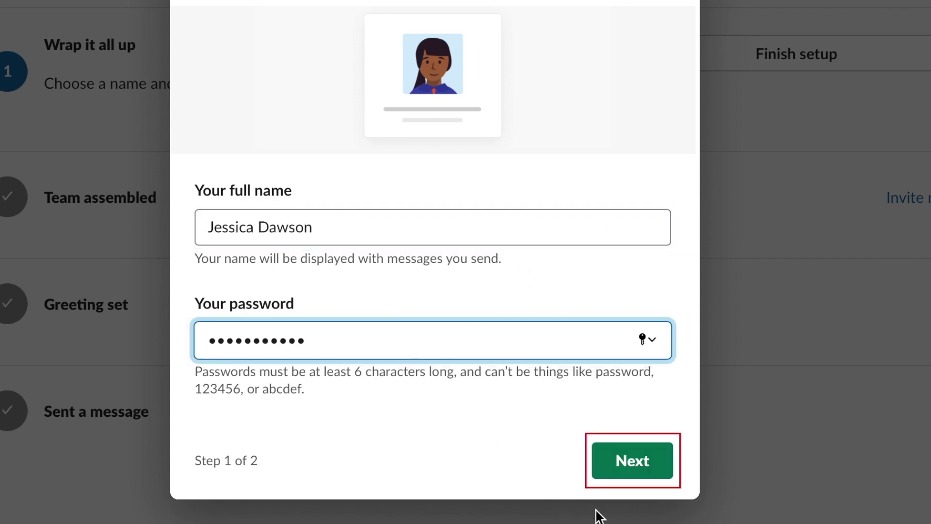
{"action": "left_click", "coordinate": [630, 477]}
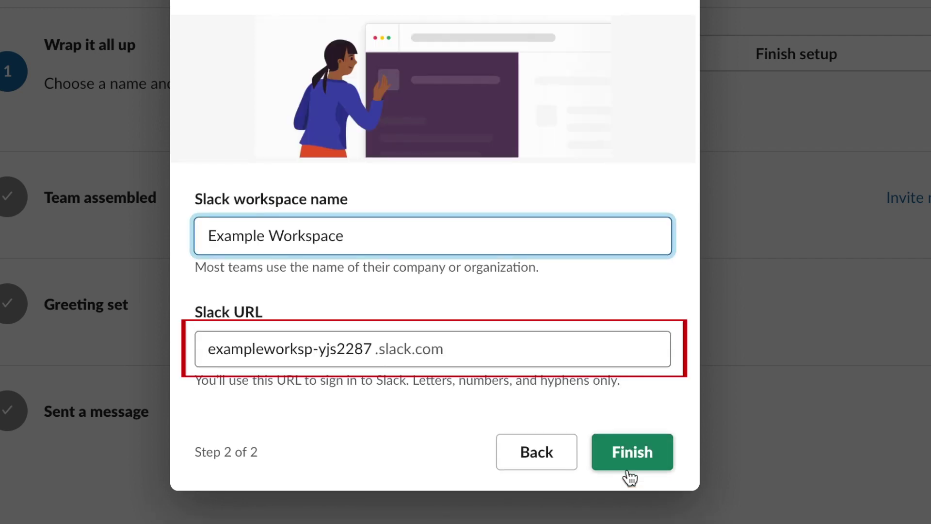
Change the workspace URL to example-workspace-1 and finish setup
{"action": "left_click_drag", "start_coordinate": [380, 349], "coordinate": [160, 341]}
{"action": "type", "text": "example"}
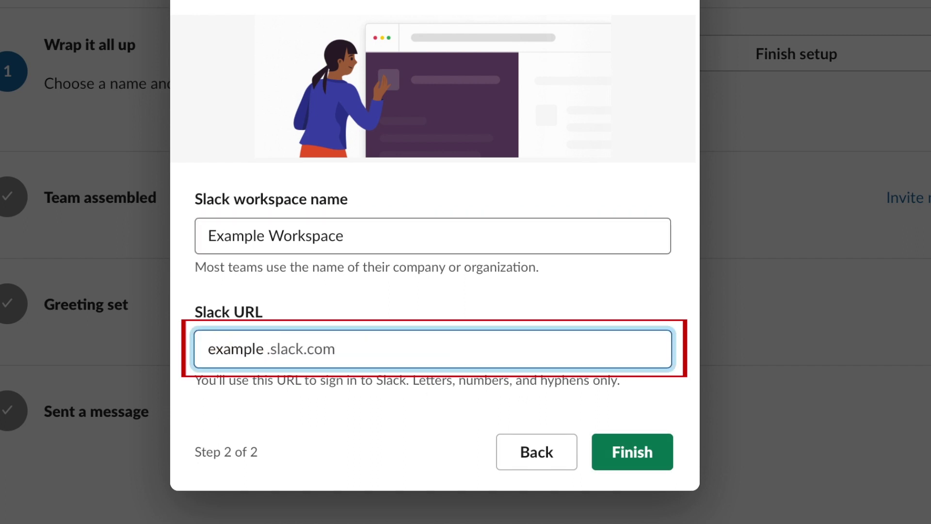
{"action": "type", "text": "-workspace-"}
{"action": "key", "text": "BackSpace"}
{"action": "type", "text": "-"}
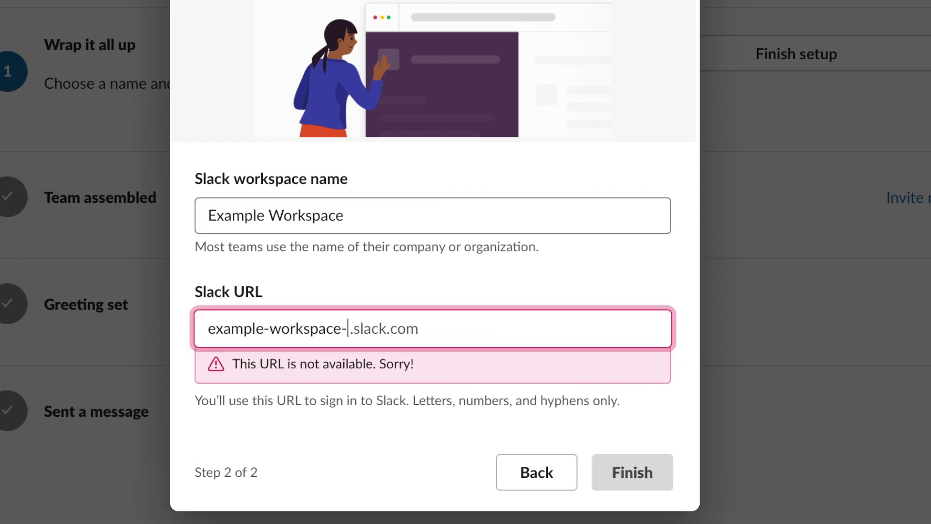
{"action": "type", "text": "1"}
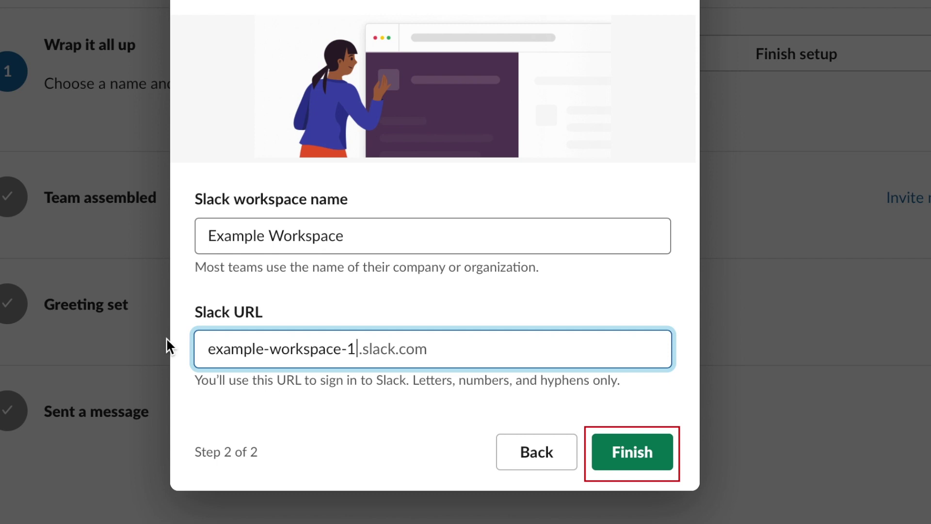
{"action": "left_click", "coordinate": [636, 465]}
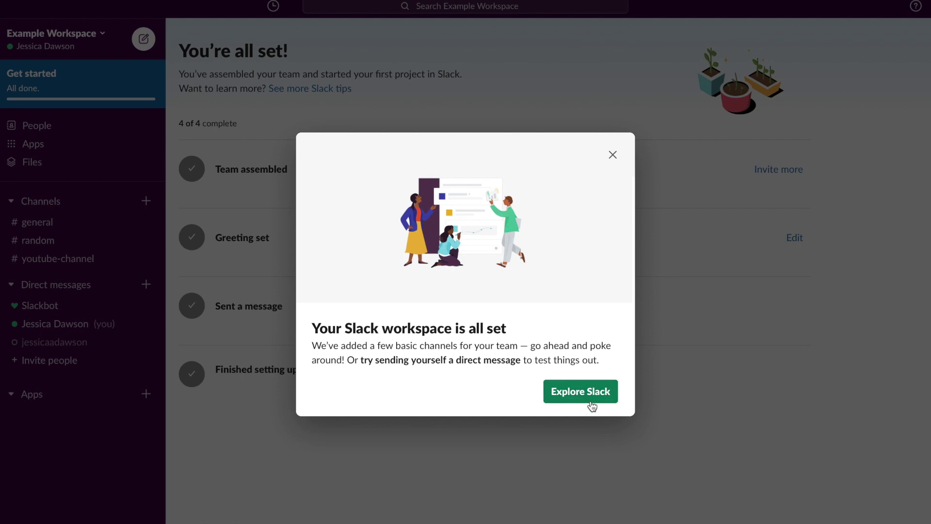
Dismiss the all-set message and open your own direct-message space
{"action": "left_click", "coordinate": [590, 400]}
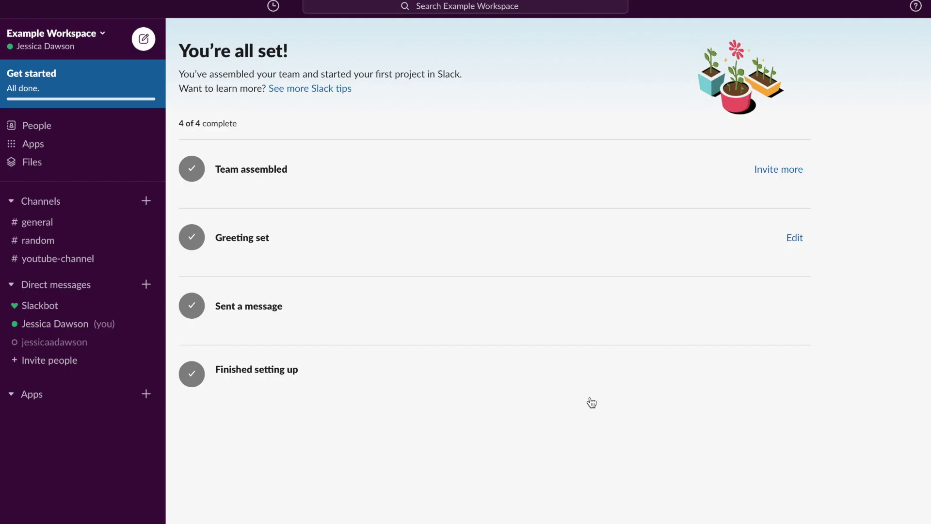
{"action": "left_click", "coordinate": [89, 331]}
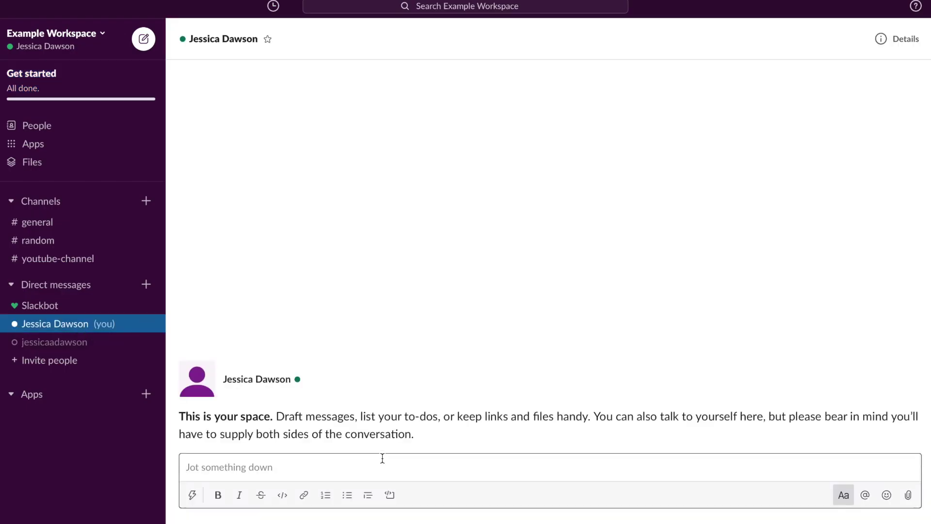